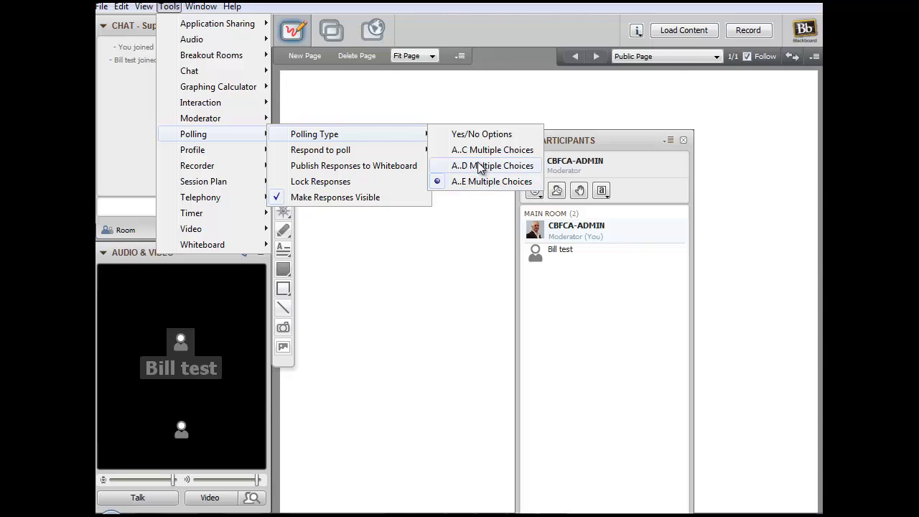
# - Dock the floating Participants panel above the chat and open its list of poll response choices
pyautogui.click(752, 195)
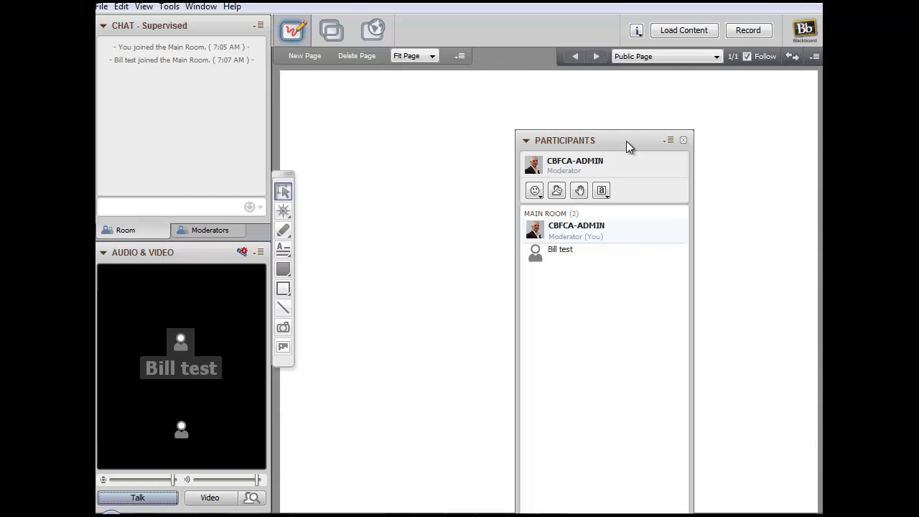
pyautogui.moveTo(626, 141); pyautogui.dragTo(197, 109)
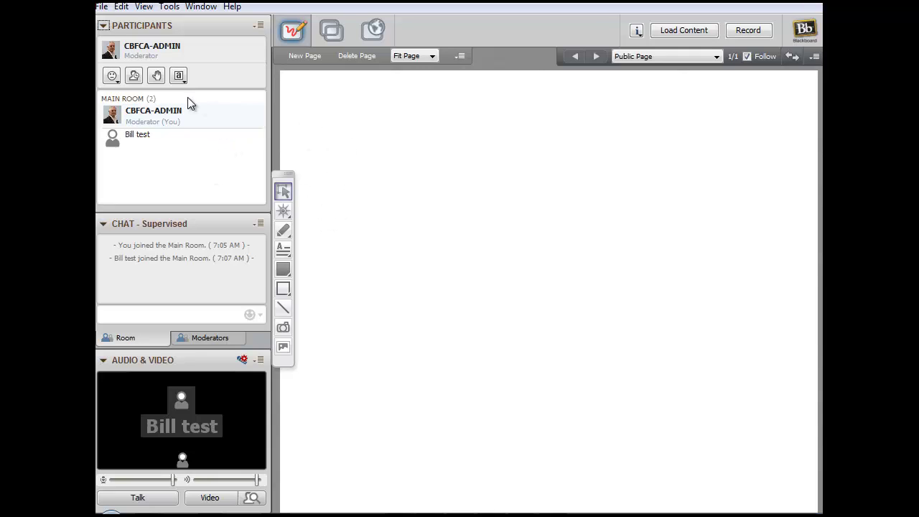
pyautogui.click(181, 79)
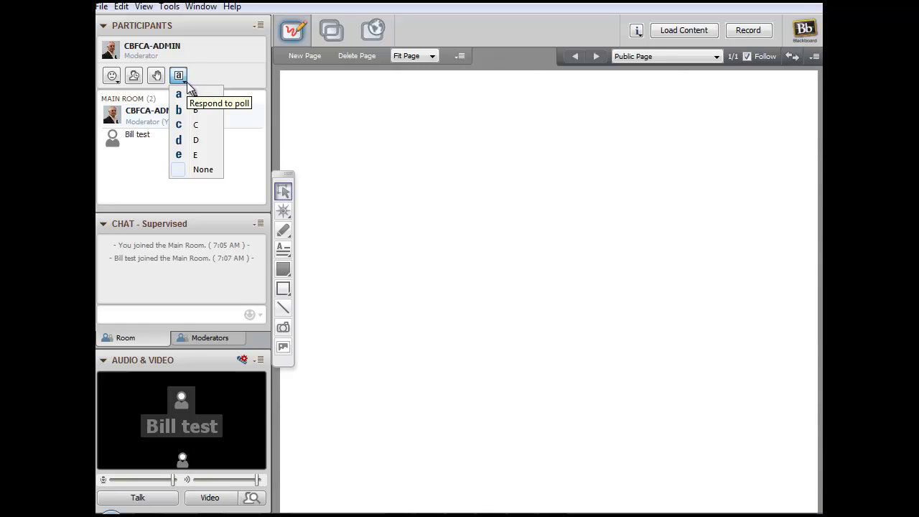
pyautogui.click(196, 154)
# - Set the polling type to Yes/No Options and open the moderator's list of poll response choices
pyautogui.click(170, 7)
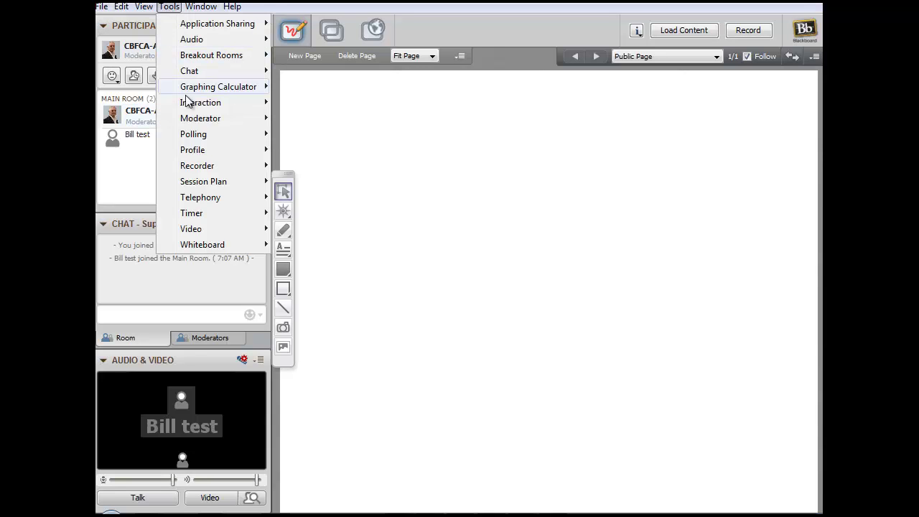
pyautogui.moveTo(198, 137)
pyautogui.moveTo(348, 139)
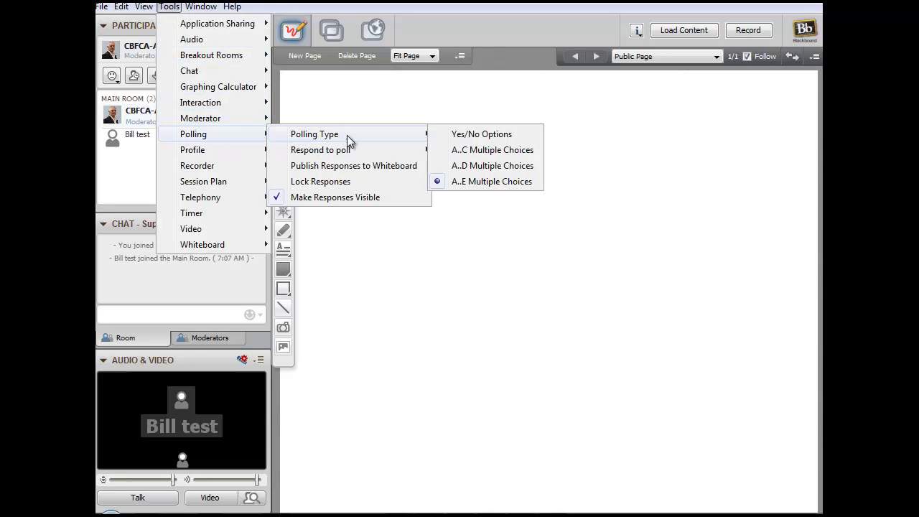
pyautogui.click(451, 135)
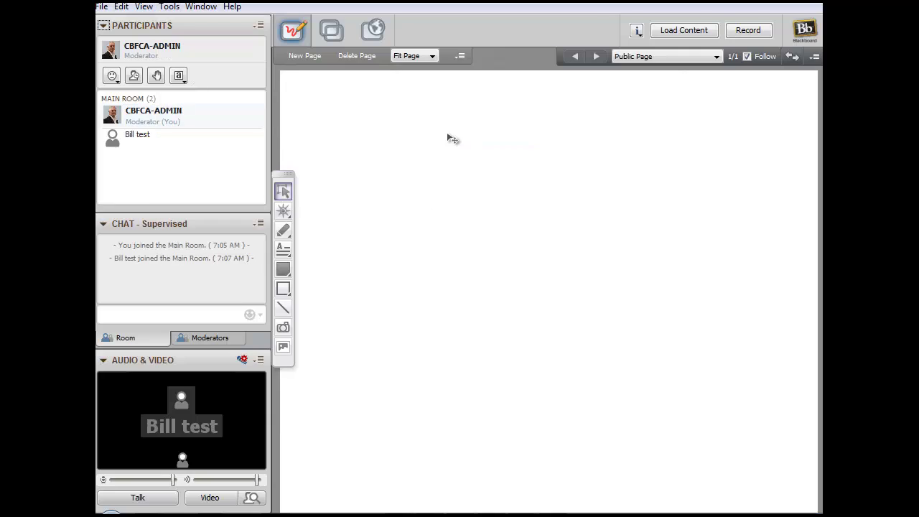
pyautogui.click(182, 80)
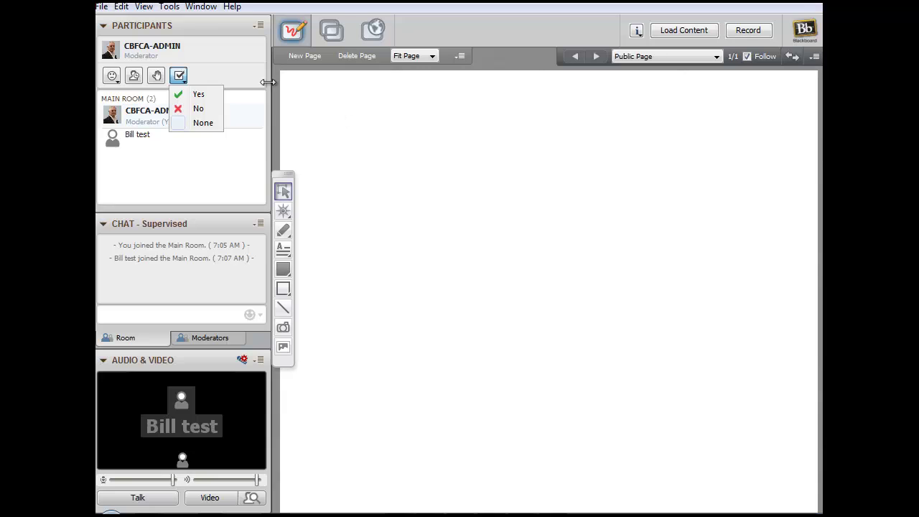
# - Set the polling type to A..E Multiple Choices and answer the poll with C as the test participant
pyautogui.click(171, 7)
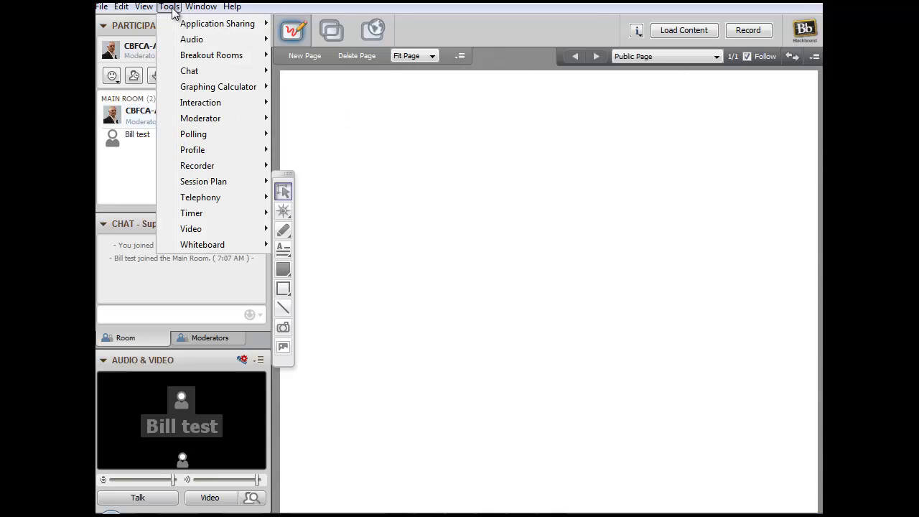
pyautogui.moveTo(206, 133)
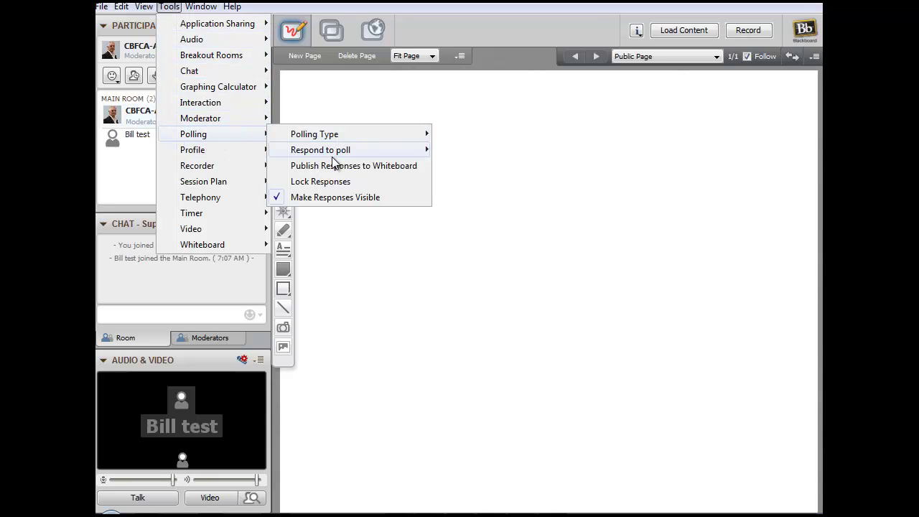
pyautogui.moveTo(429, 135)
pyautogui.click(480, 182)
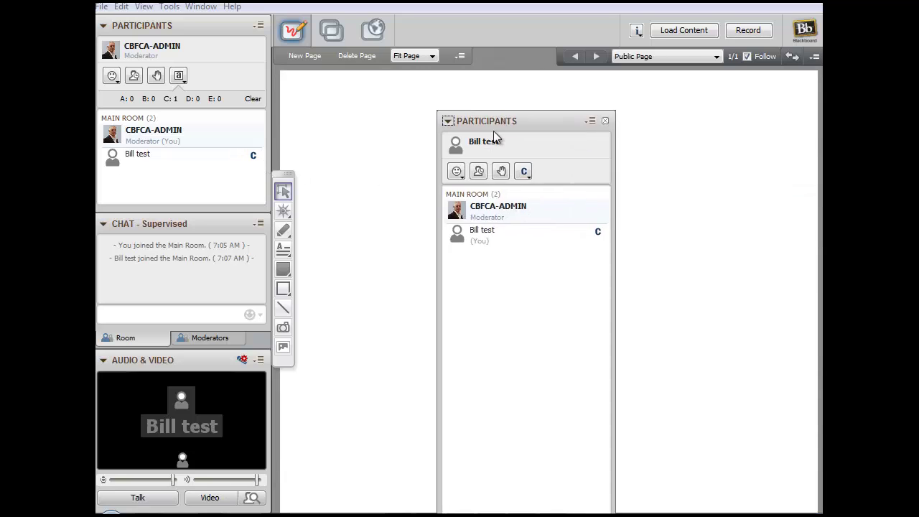
pyautogui.click(490, 184)
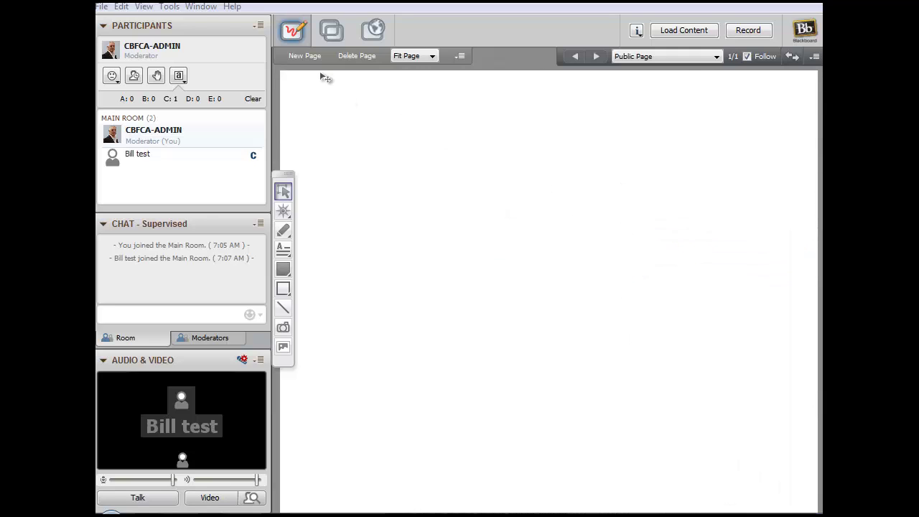
# - Lock the poll responses and bring the test participant's panel into view to check it
pyautogui.click(172, 7)
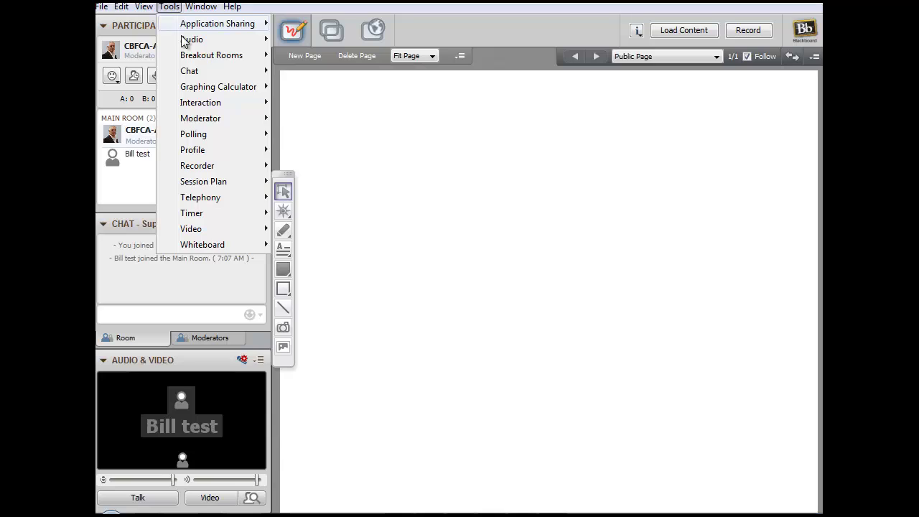
pyautogui.moveTo(206, 134)
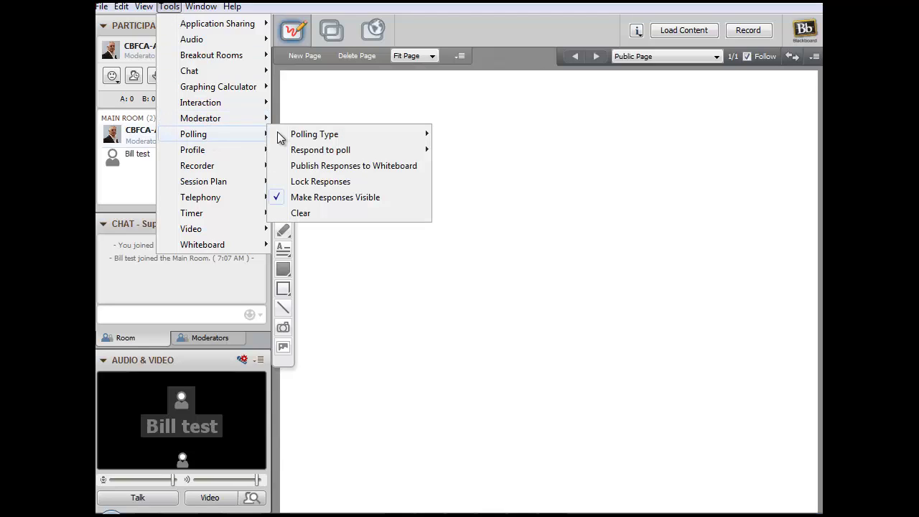
pyautogui.click(296, 184)
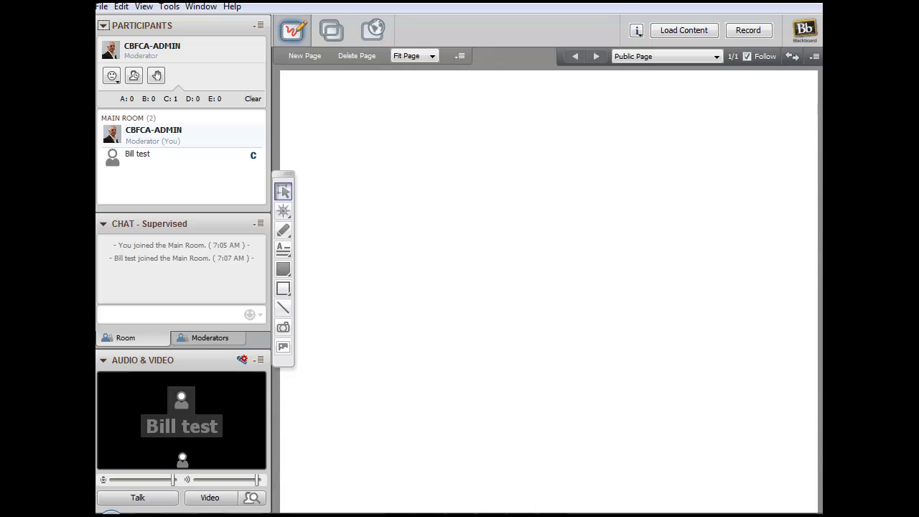
pyautogui.moveTo(710, 201); pyautogui.dragTo(485, 130)
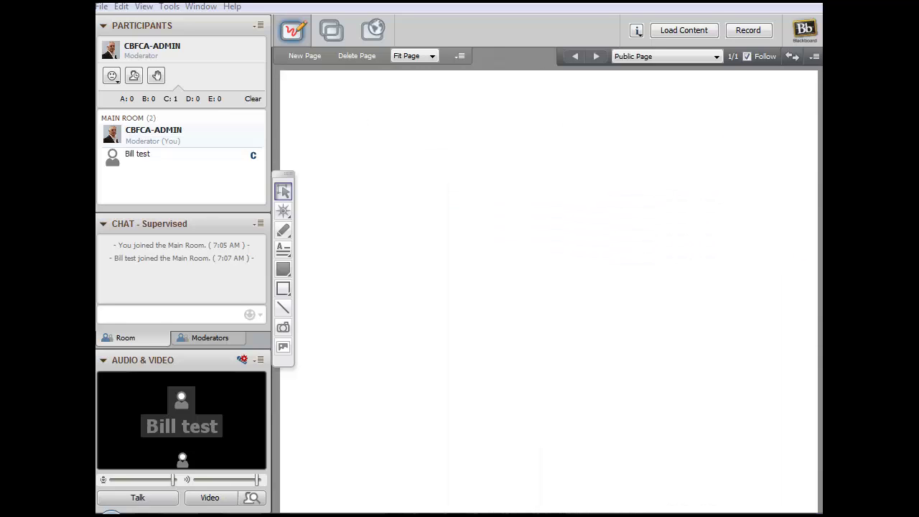
# - Publish the poll responses to the whiteboard and delete the resulting chart from the page
pyautogui.click(170, 8)
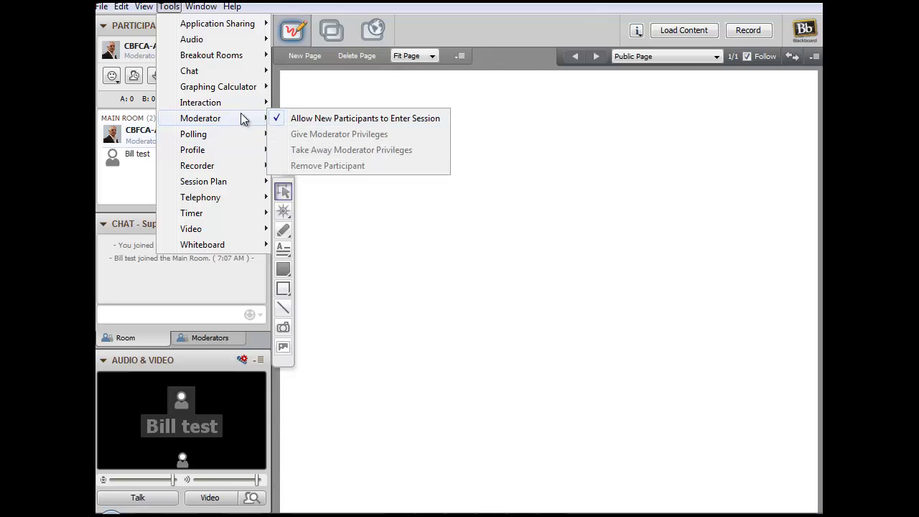
pyautogui.click(335, 150)
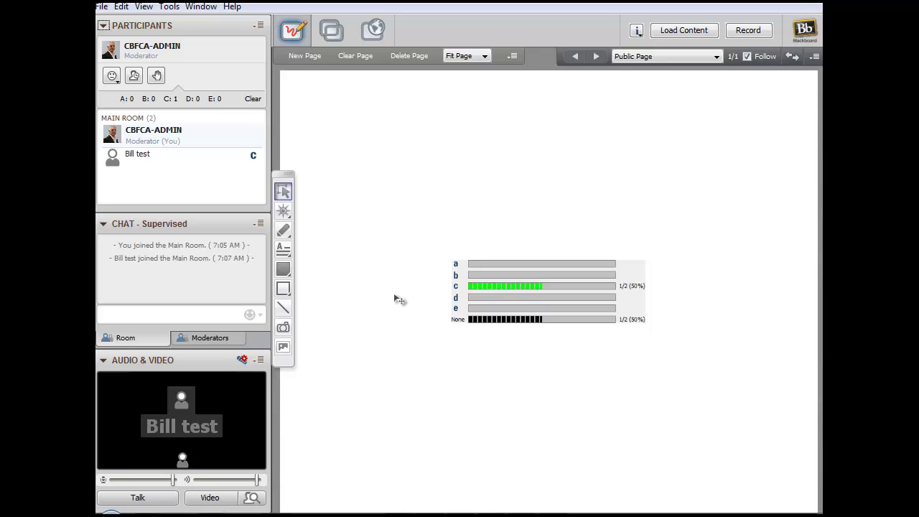
pyautogui.click(507, 293)
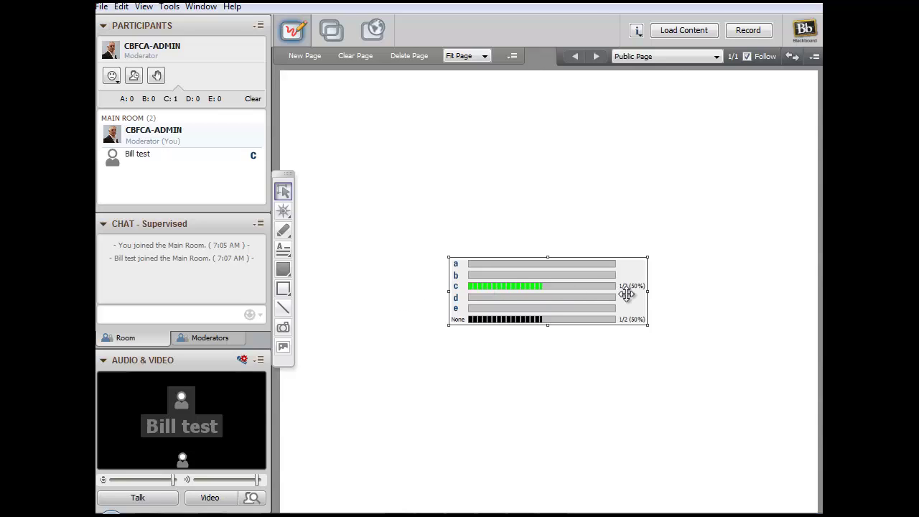
pyautogui.press('Delete')
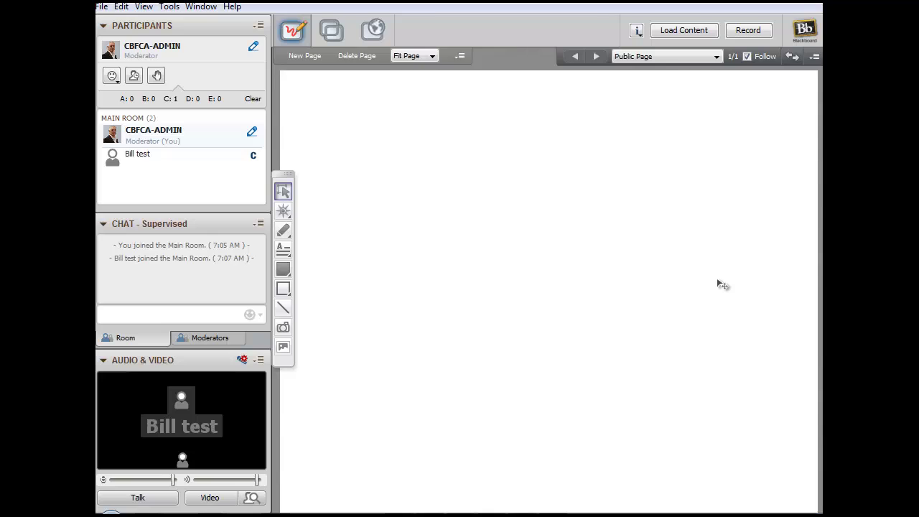
# - Turn off Make Responses Visible for the poll and clear the collected responses
pyautogui.click(169, 6)
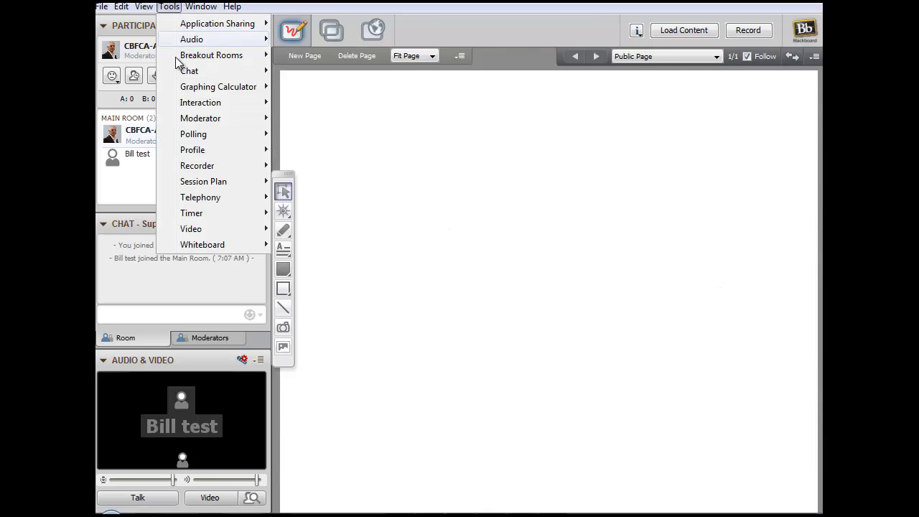
pyautogui.moveTo(190, 135)
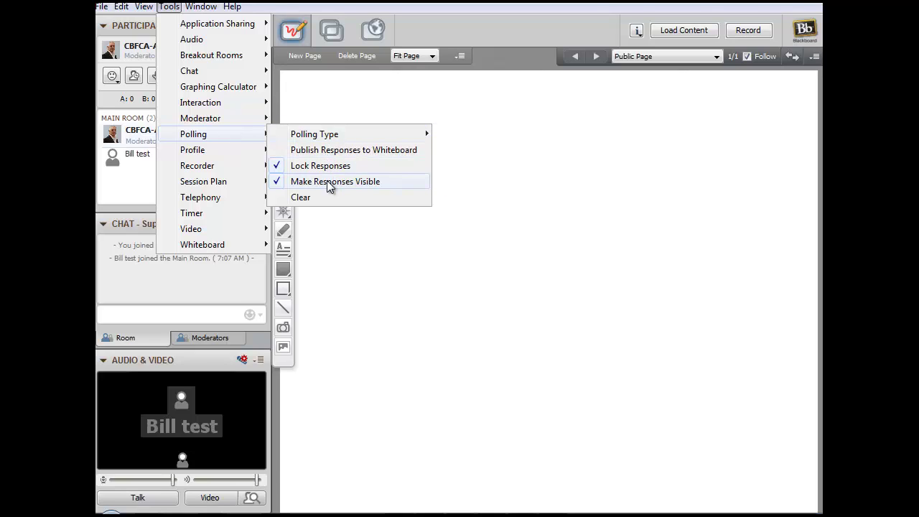
pyautogui.click(280, 181)
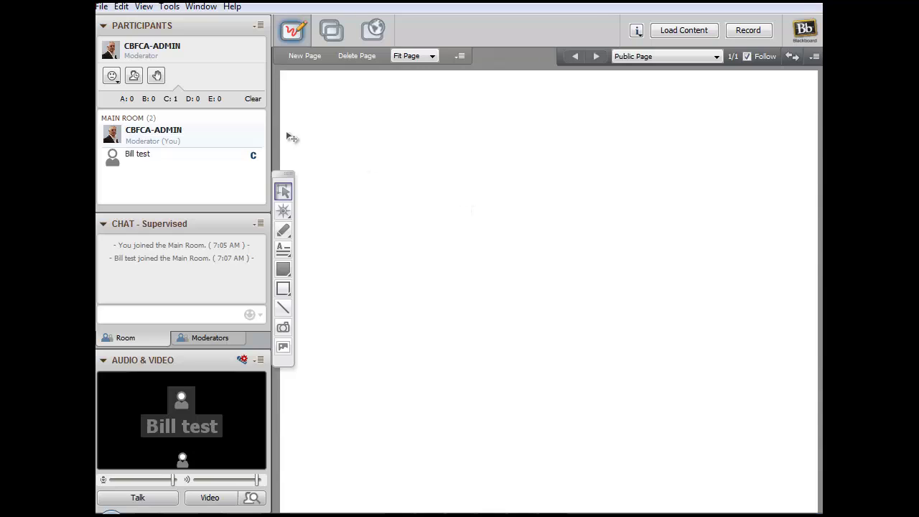
pyautogui.click(253, 100)
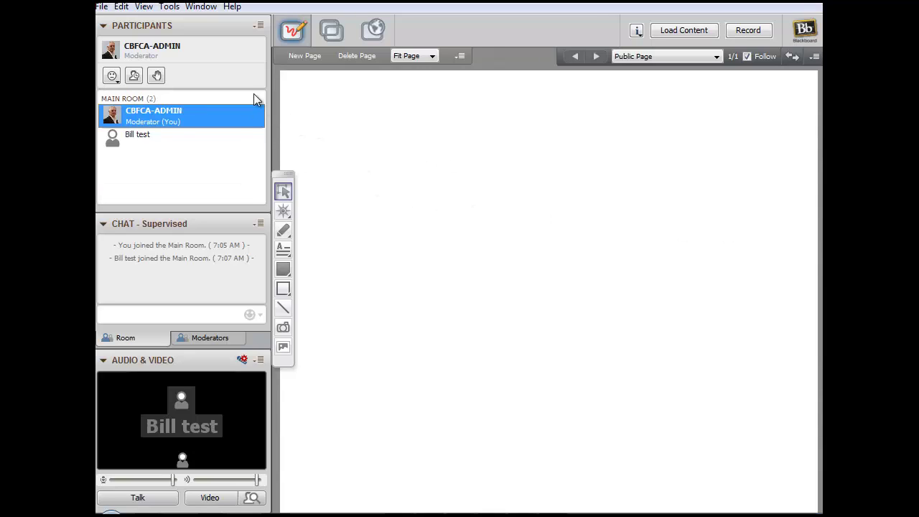
# - Unlock the poll responses and open the list of response choices in the test participant's panel
pyautogui.click(171, 7)
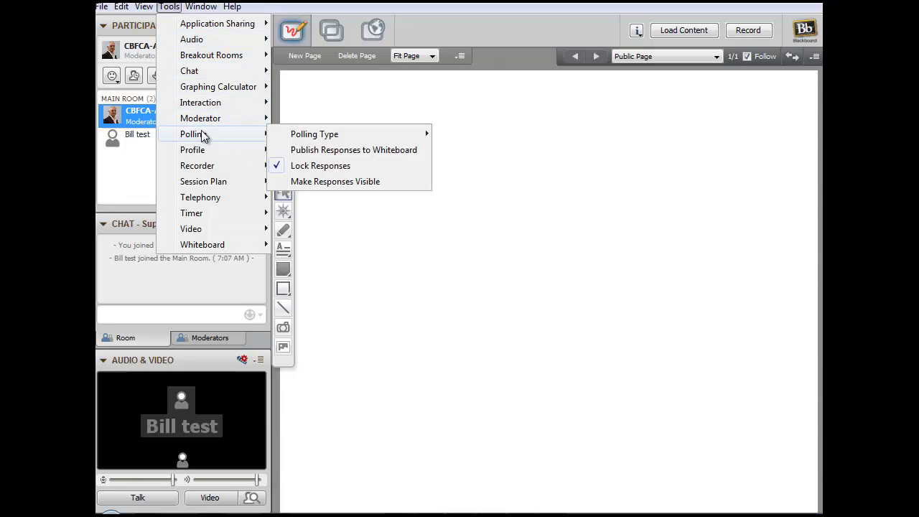
pyautogui.click(284, 179)
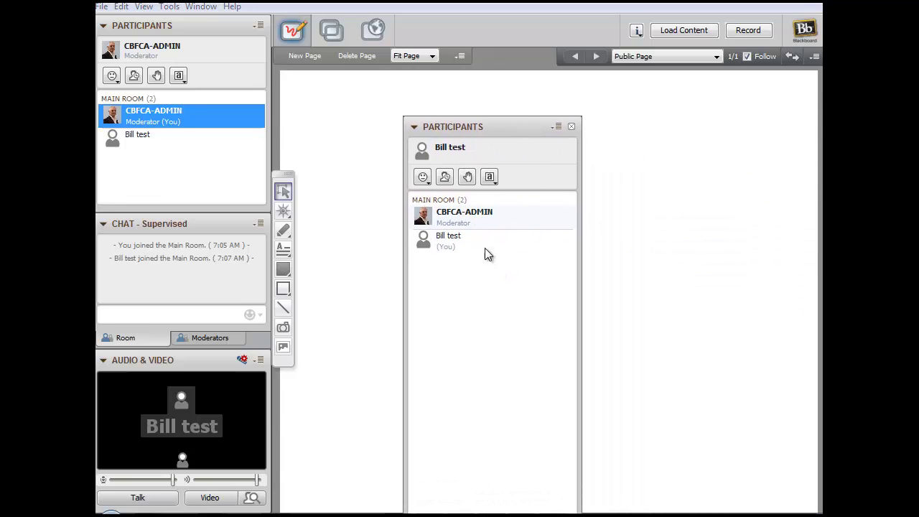
pyautogui.click(494, 182)
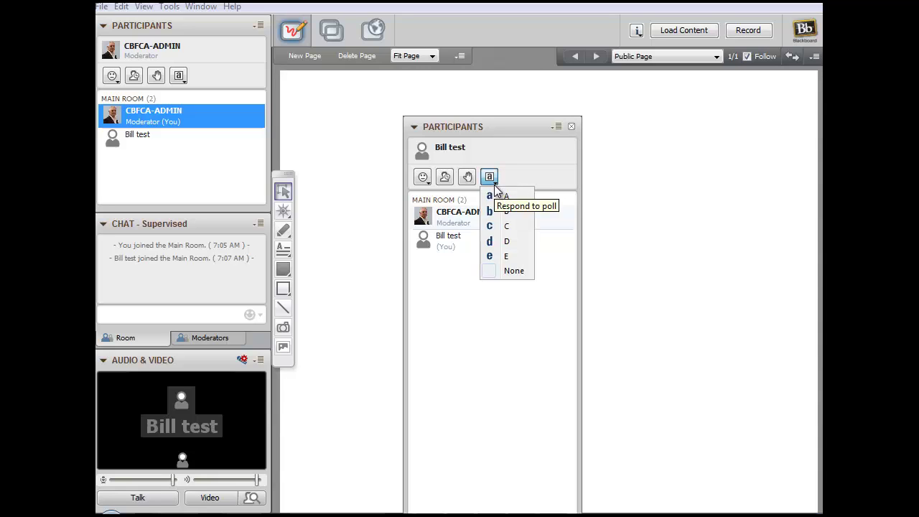
# - Check the Make Responses Visible setting and answer the poll with D as the test participant
pyautogui.click(170, 7)
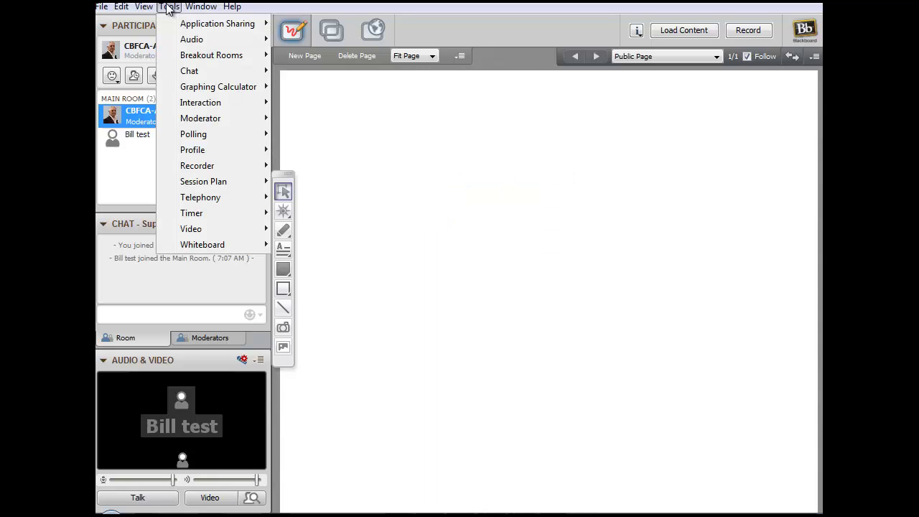
pyautogui.moveTo(206, 124)
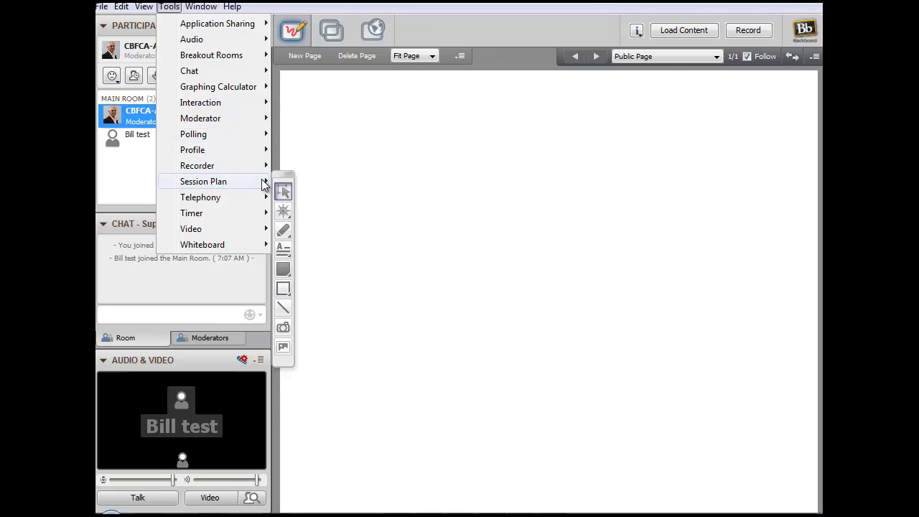
pyautogui.moveTo(239, 148)
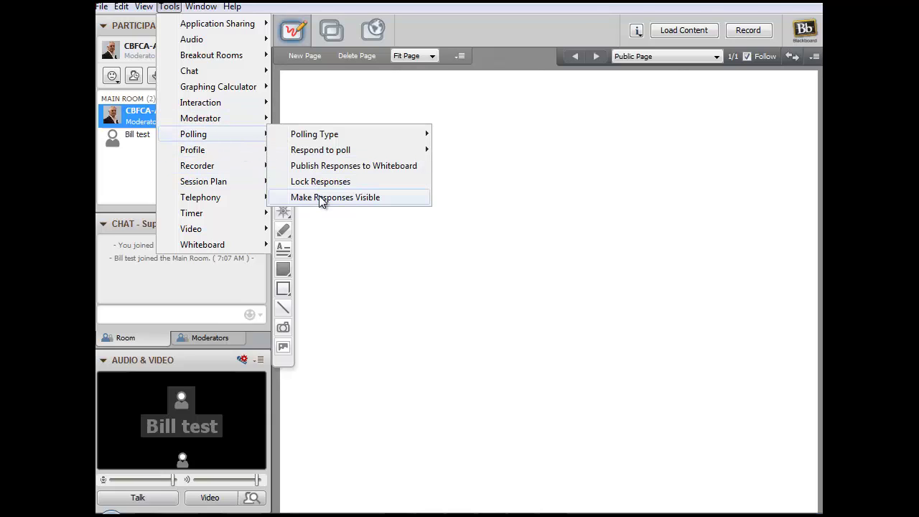
pyautogui.click(407, 270)
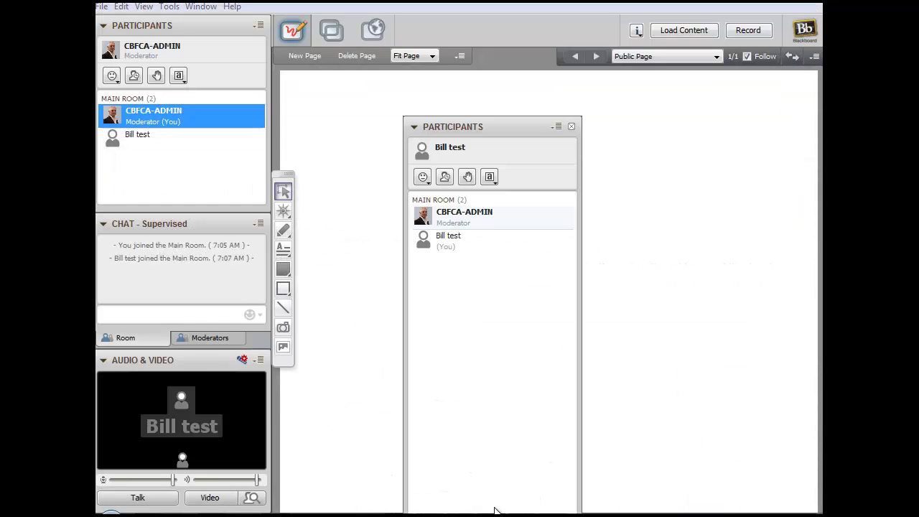
pyautogui.click(488, 177)
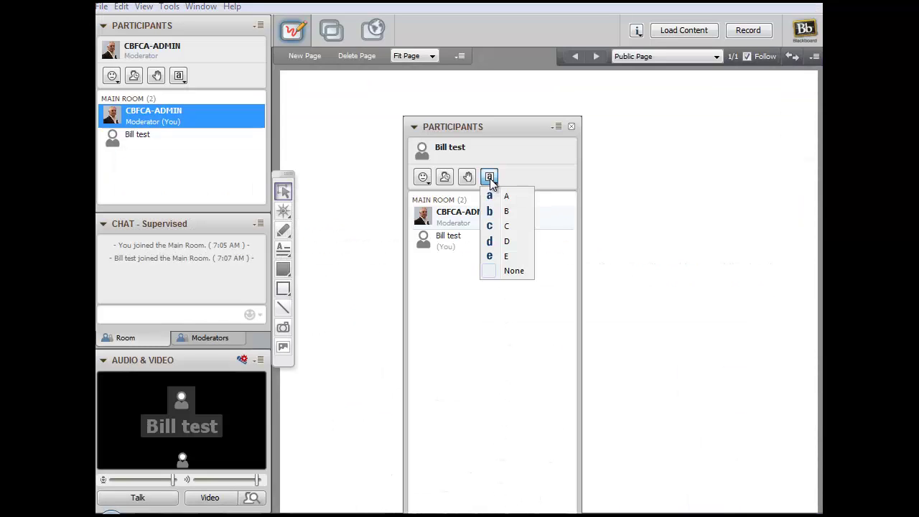
pyautogui.click(507, 243)
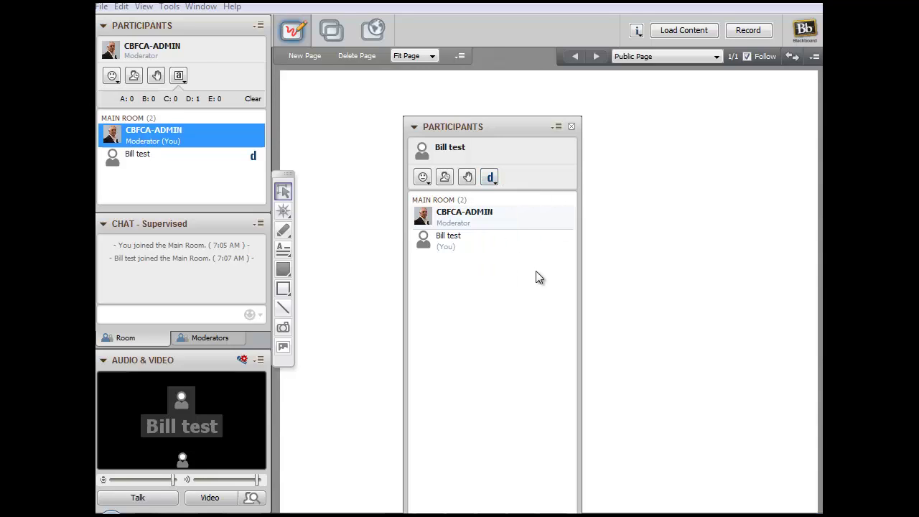
pyautogui.moveTo(545, 241)
pyautogui.moveTo(232, 170)
pyautogui.click(490, 180)
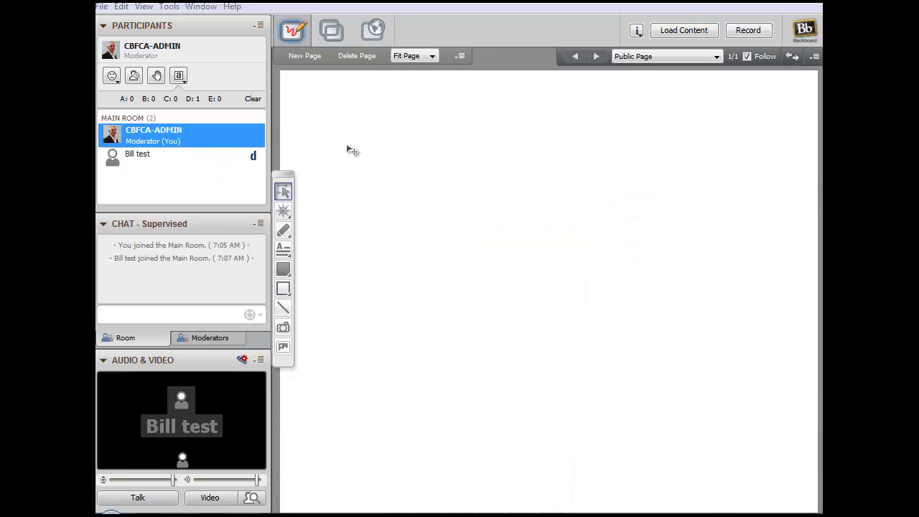
# - Publish the current poll responses to the whiteboard as a chart
pyautogui.click(173, 7)
pyautogui.moveTo(207, 141)
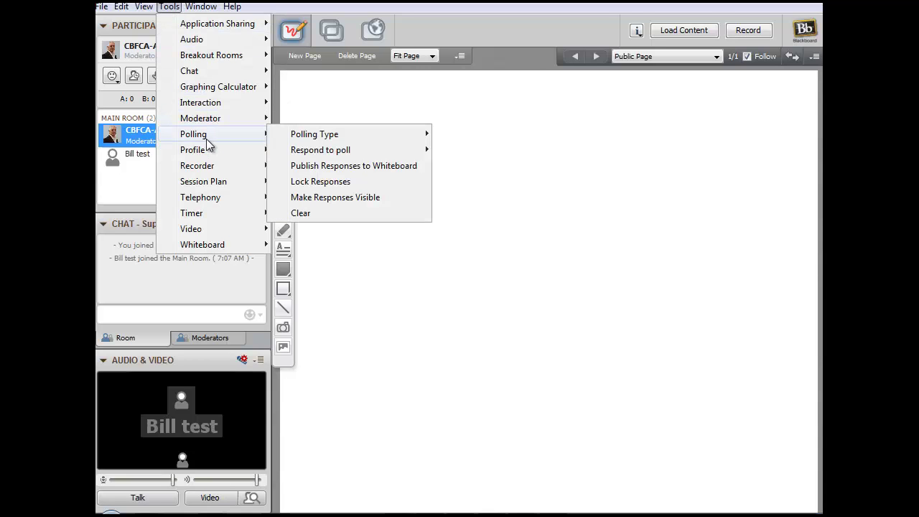
pyautogui.moveTo(313, 153)
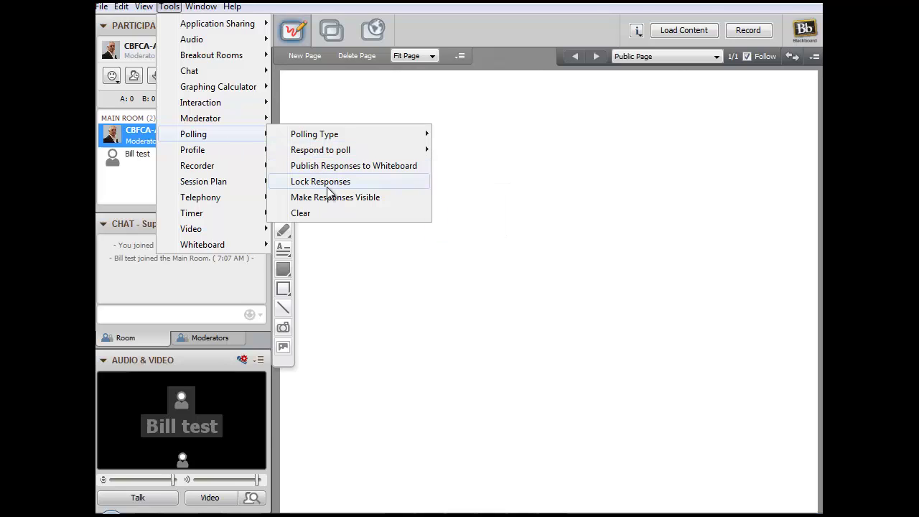
pyautogui.click(334, 168)
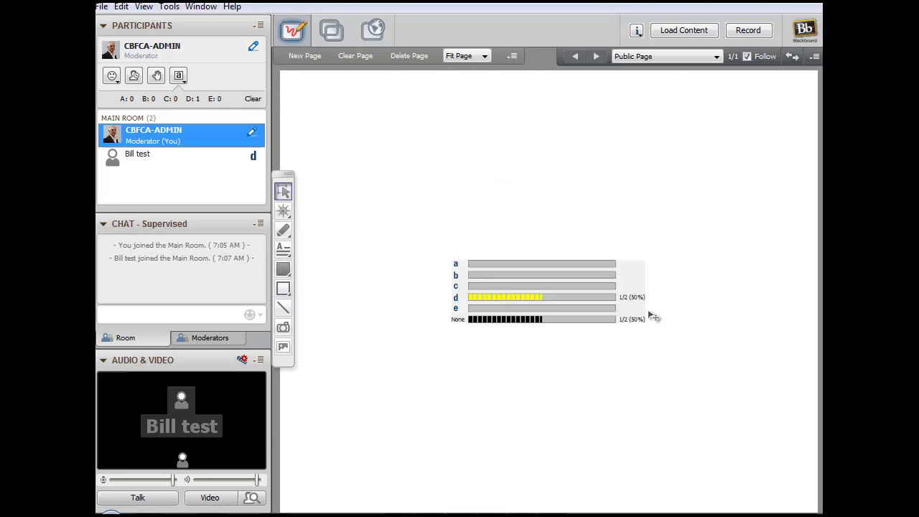